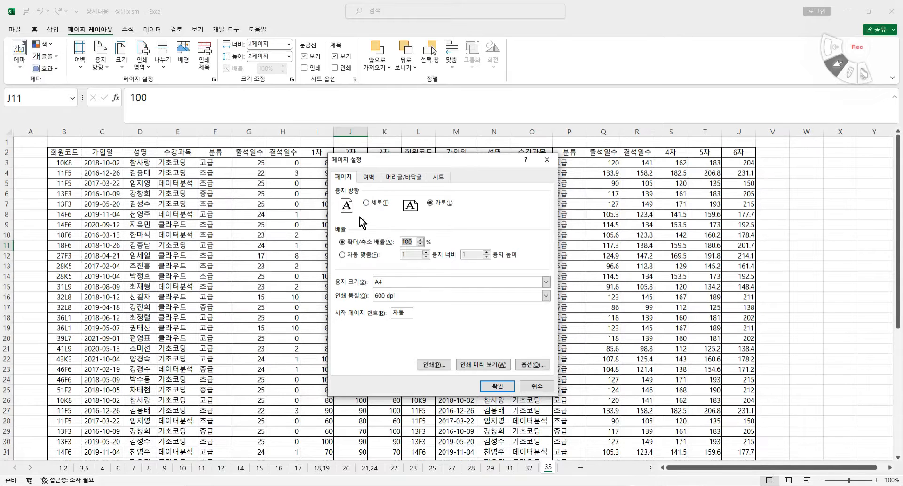
Review the margin, header/footer and sheet settings in the page setup, briefly trying a different first-page header.
click(373, 176)
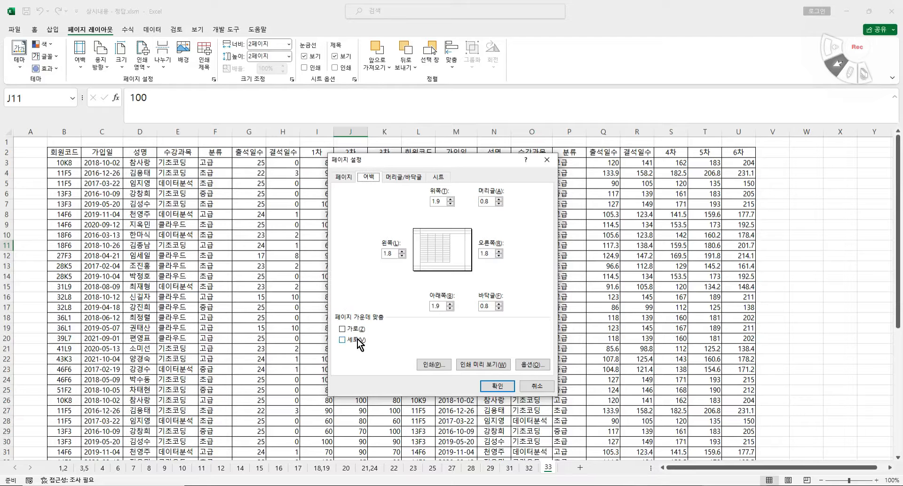
click(408, 177)
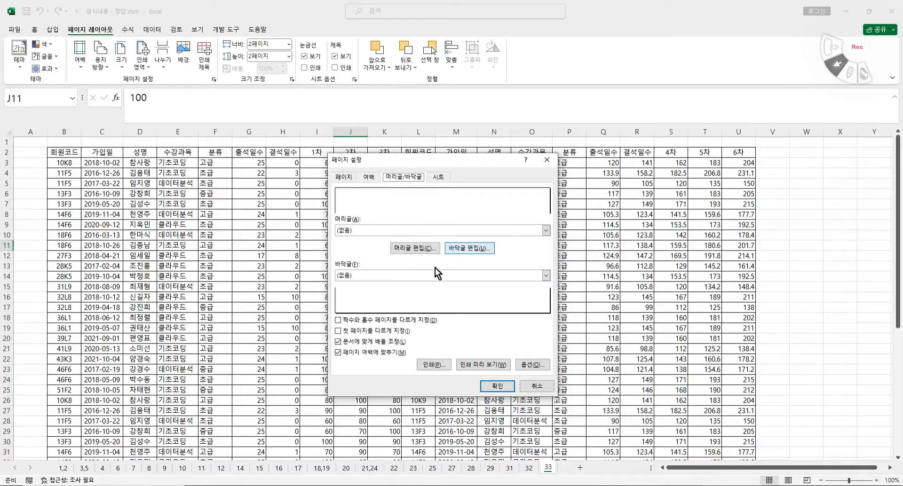
click(348, 332)
click(416, 248)
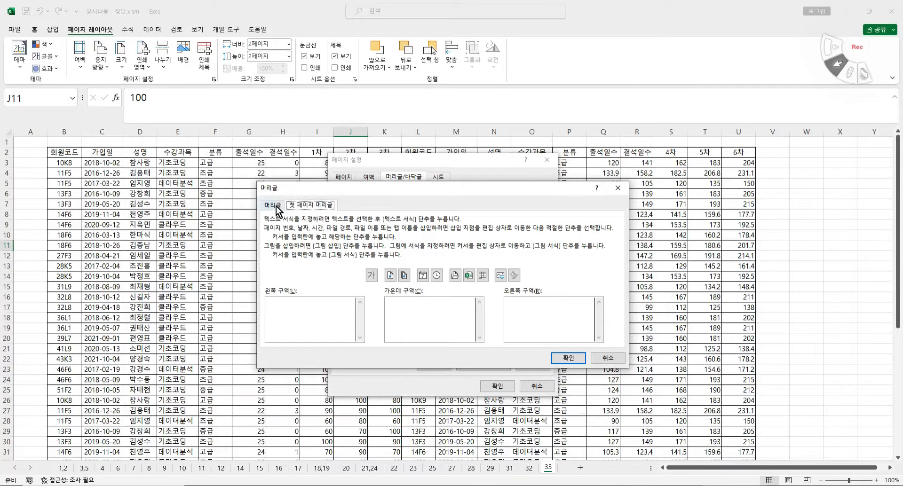
click(608, 357)
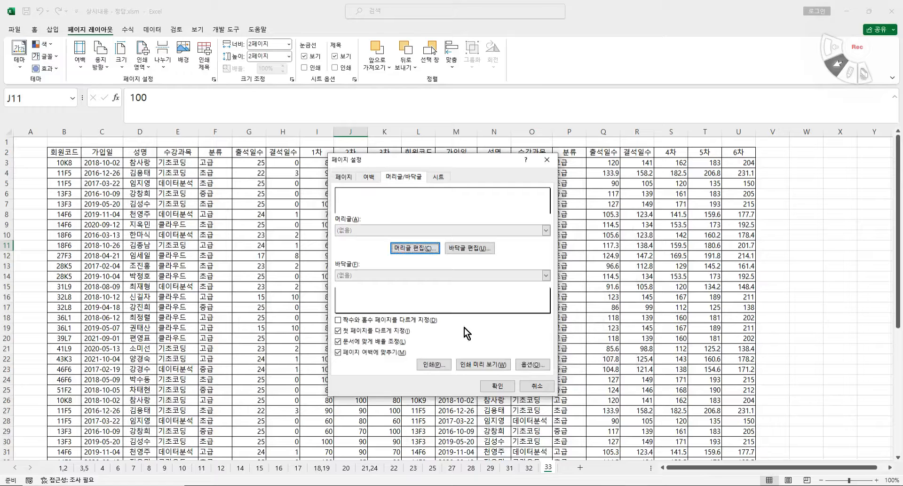
click(379, 331)
click(436, 182)
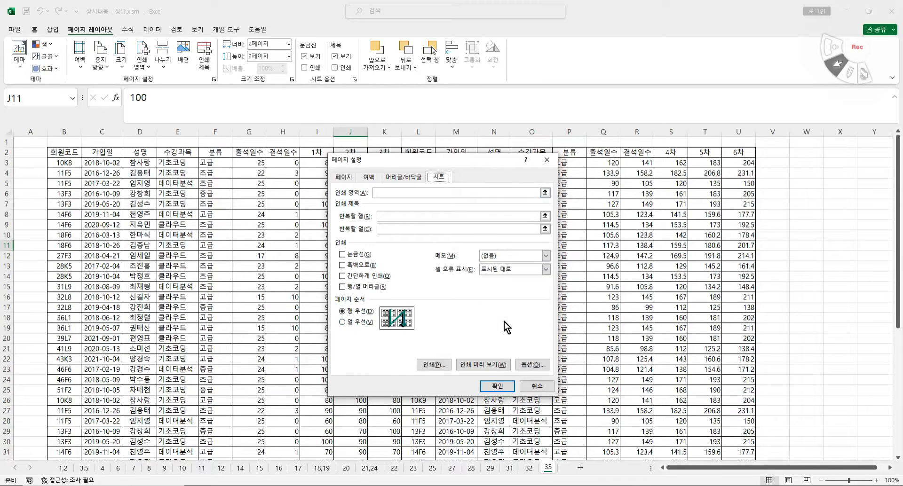
Set the print scaling to 100% of normal size and preview the sheet.
click(346, 180)
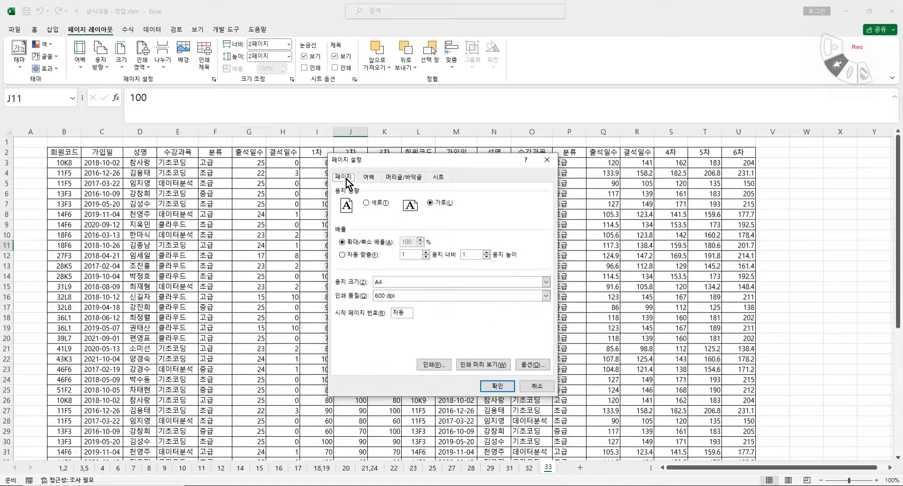
click(350, 255)
click(346, 242)
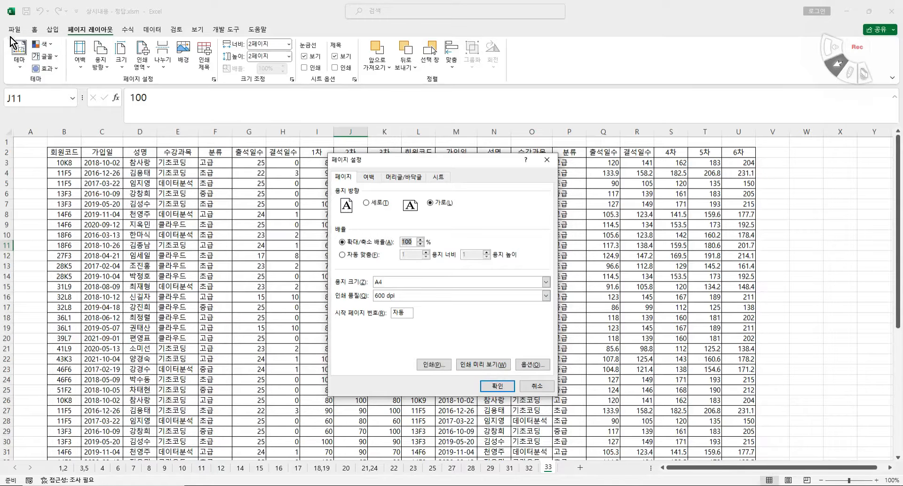
click(476, 362)
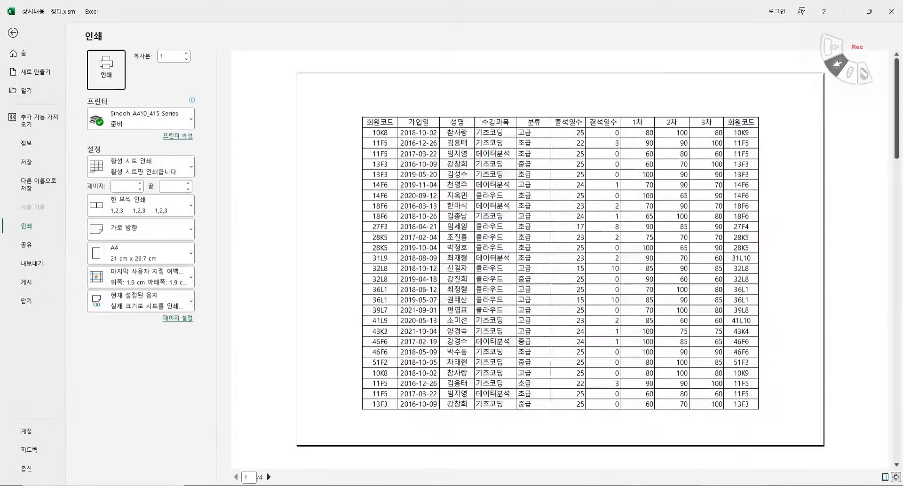
Look through the pages of the print preview and return to the worksheet.
click(268, 477)
click(269, 477)
click(269, 477)
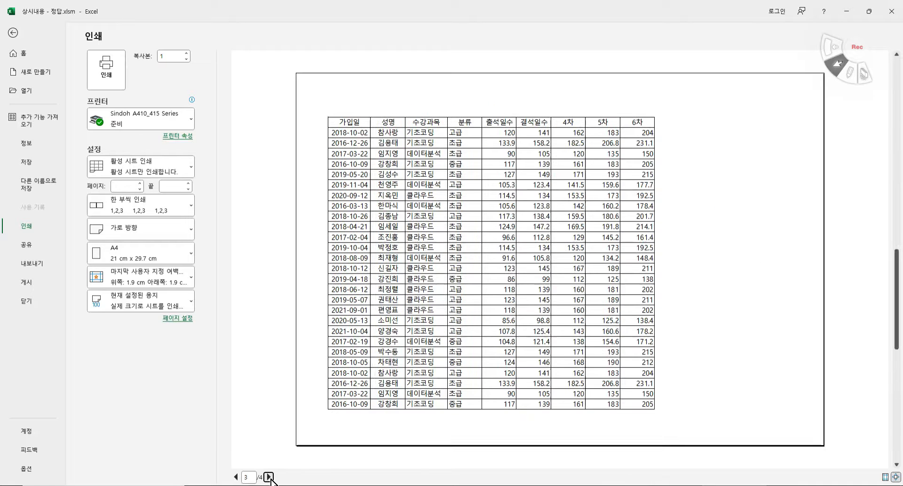
click(235, 477)
click(236, 477)
click(235, 478)
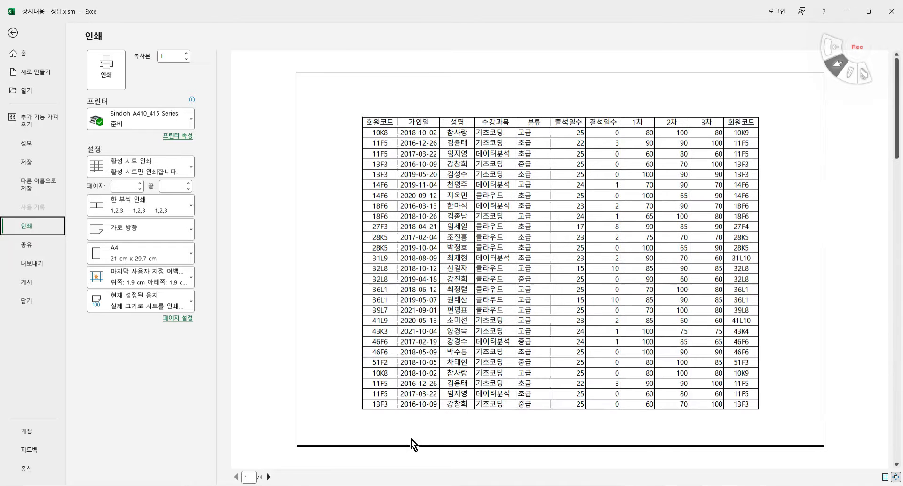
click(14, 33)
Fit the printout to 1 page wide by 1 page tall and check it in the print preview.
click(215, 80)
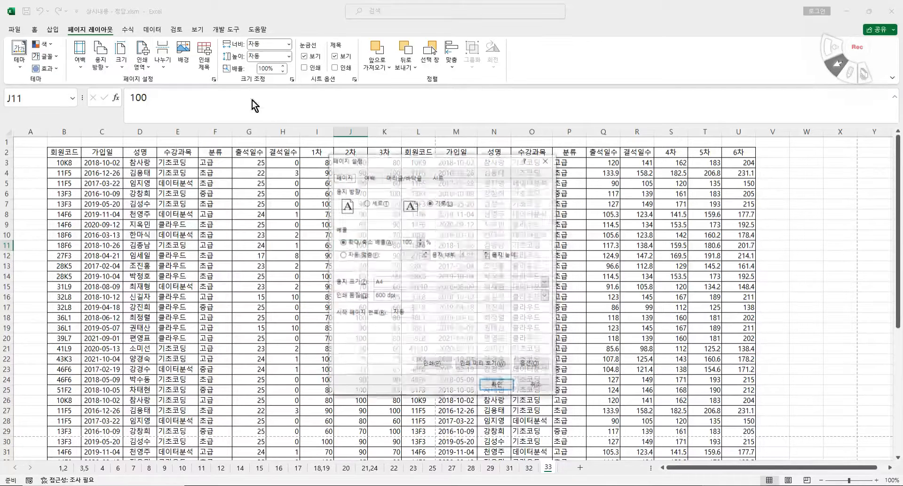
click(362, 255)
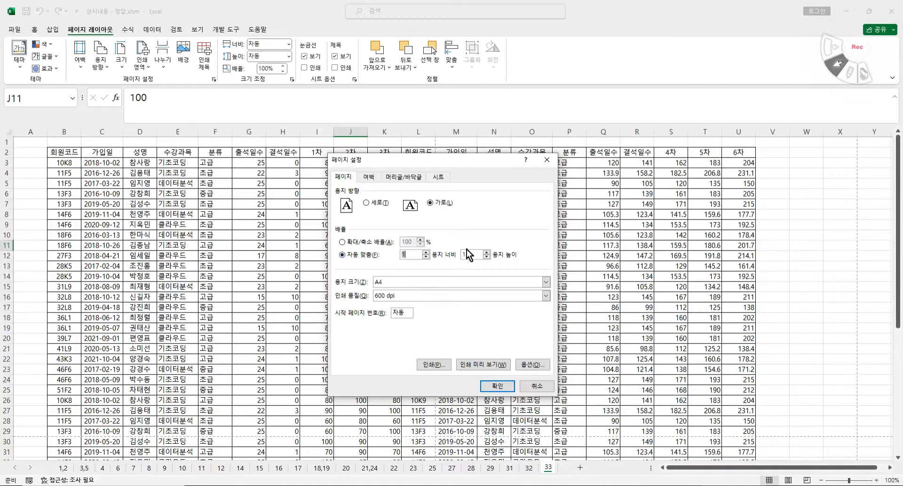
click(489, 366)
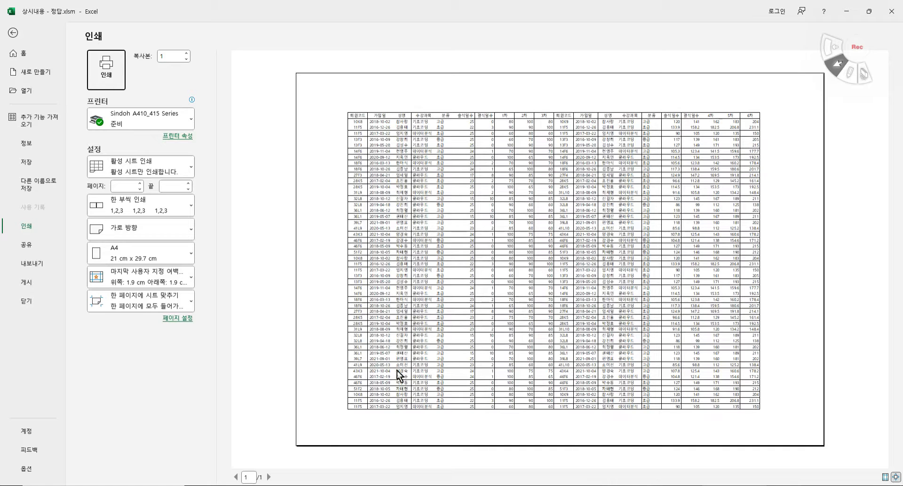
click(13, 32)
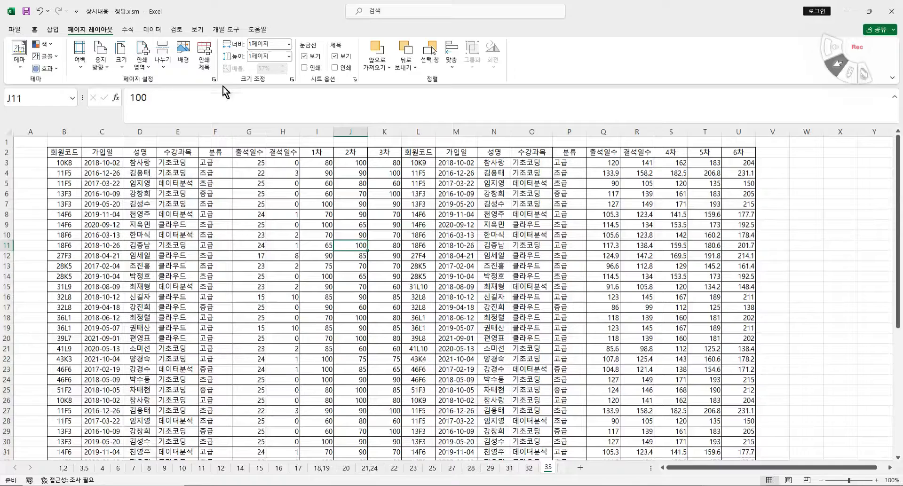
Set the print fit to 2 pages wide by 1 page tall and check the preview.
click(213, 79)
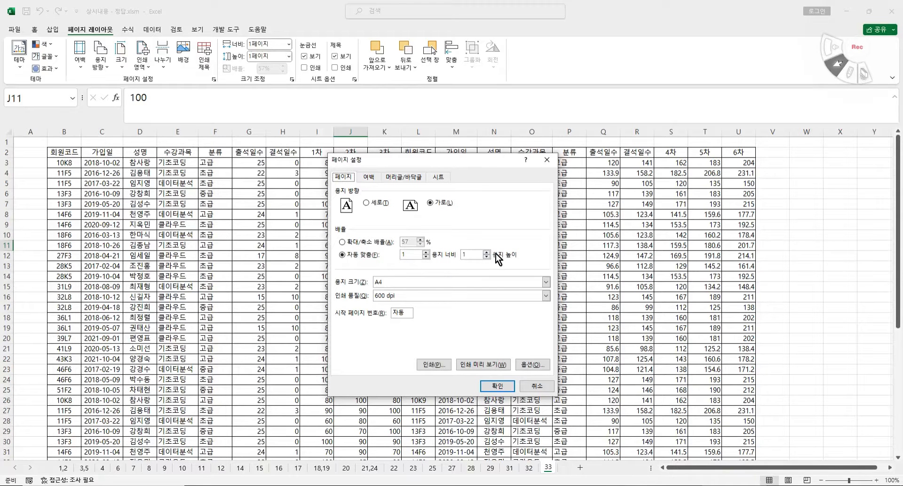
click(427, 253)
click(485, 365)
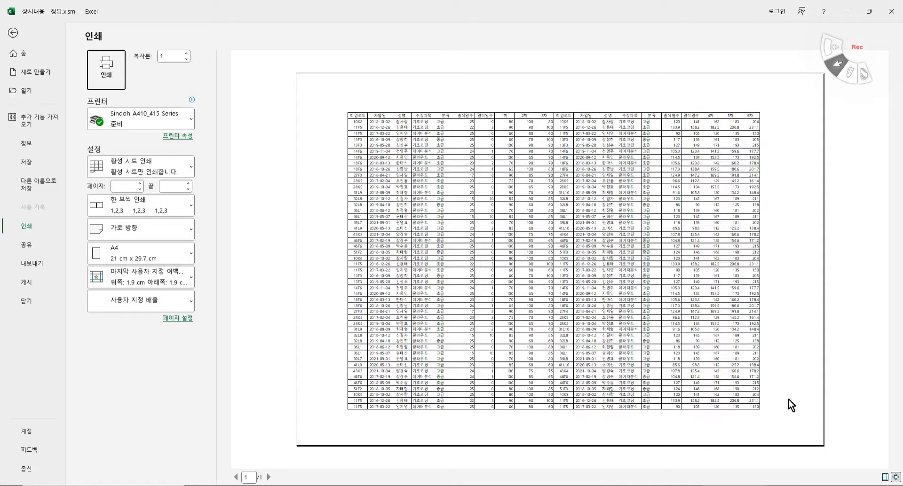
click(13, 32)
Fit the printout to 1 page wide by 2 pages tall and check both pages in the preview.
click(292, 80)
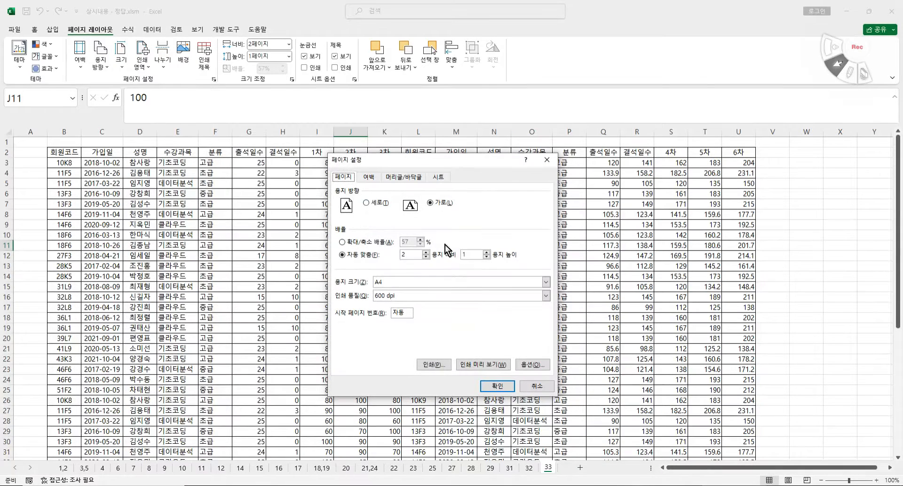
click(426, 257)
click(487, 252)
click(484, 364)
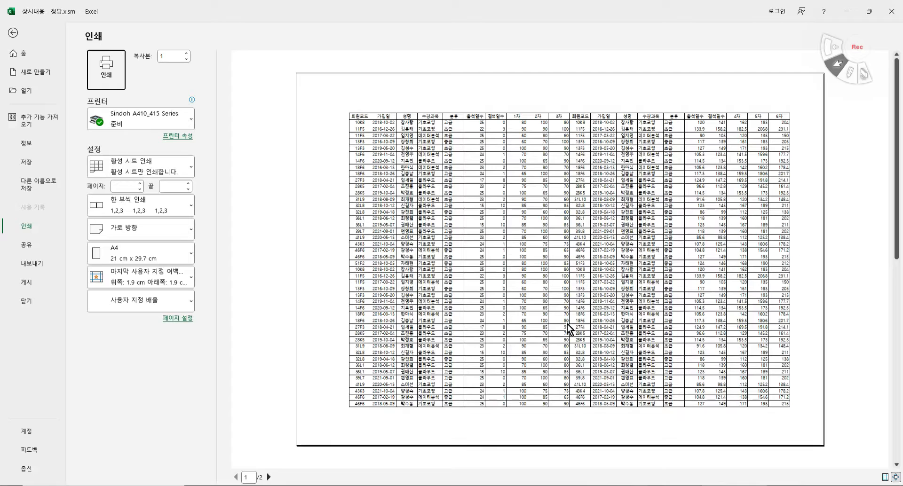
click(268, 477)
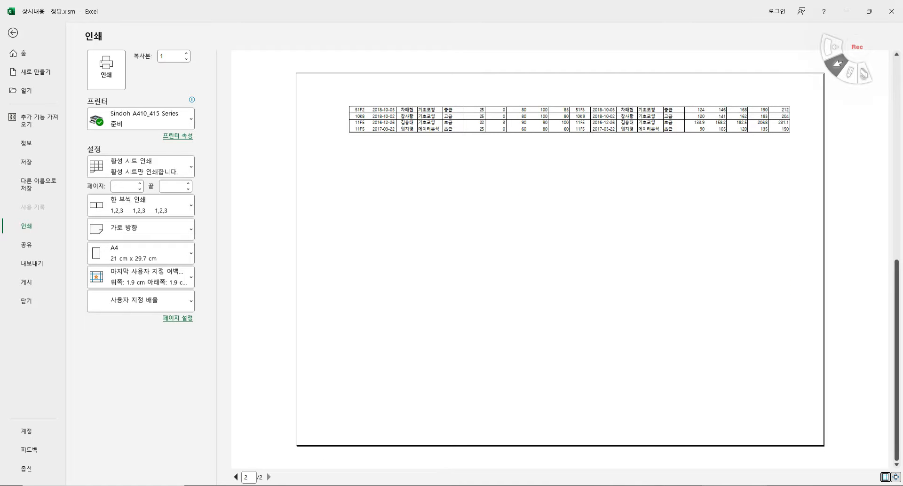
click(13, 32)
Set the print fit width to 2 pages, keeping 2 pages tall, and open the print preview.
click(213, 80)
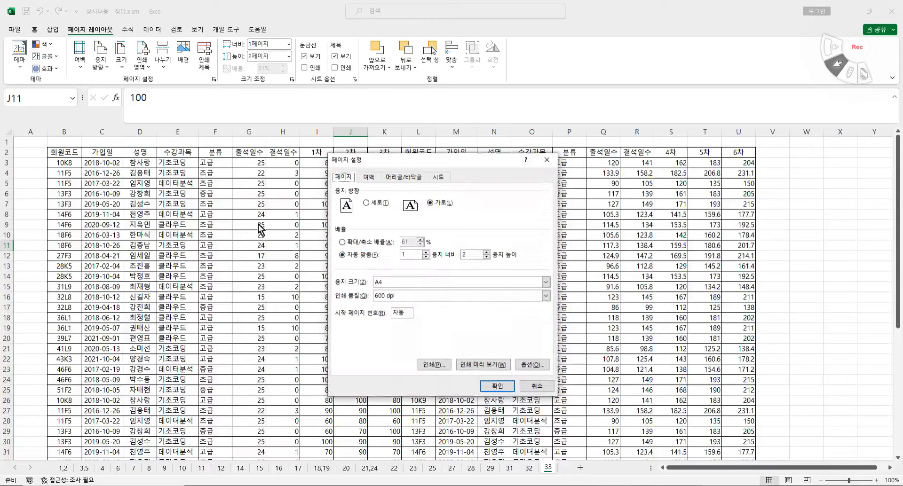
click(427, 252)
click(476, 365)
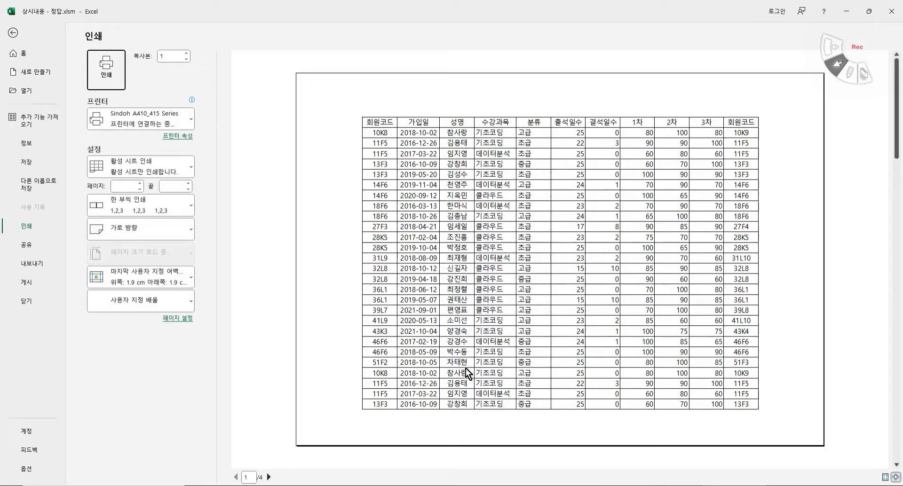
Examine how the table is split across the previewed pages, then return to the worksheet.
click(269, 477)
click(269, 477)
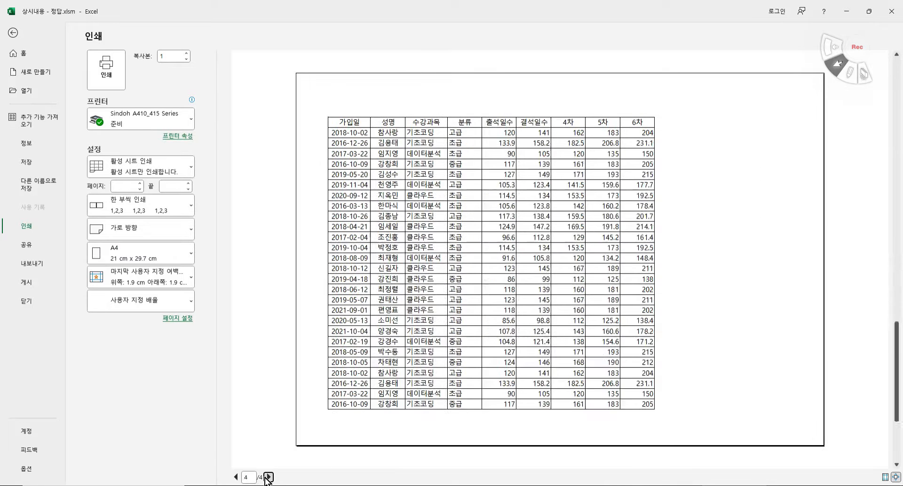
click(268, 477)
click(236, 477)
click(235, 477)
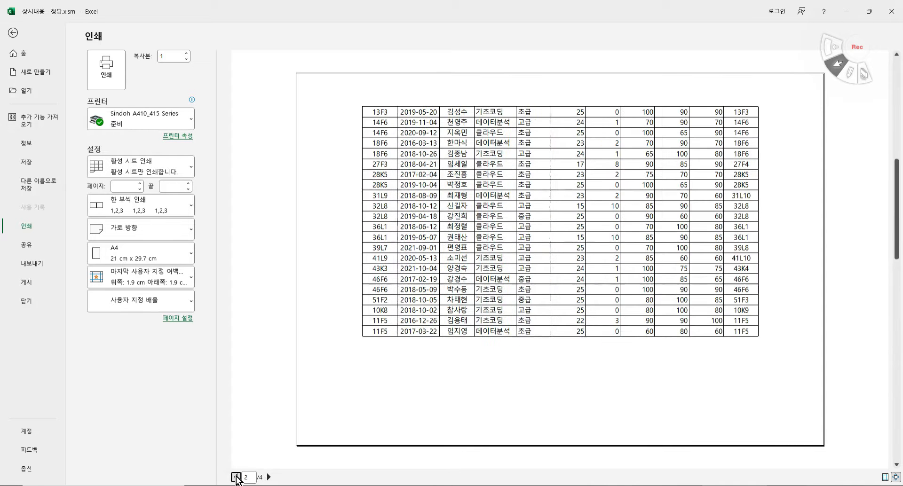
click(13, 32)
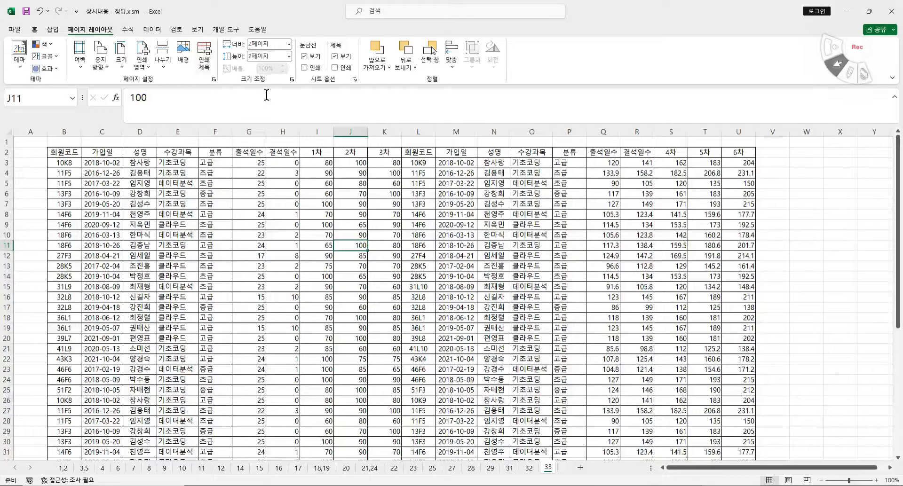
Review the fit-to-page scaling settings and the available width choices, trying a print width of 3 pages.
click(292, 80)
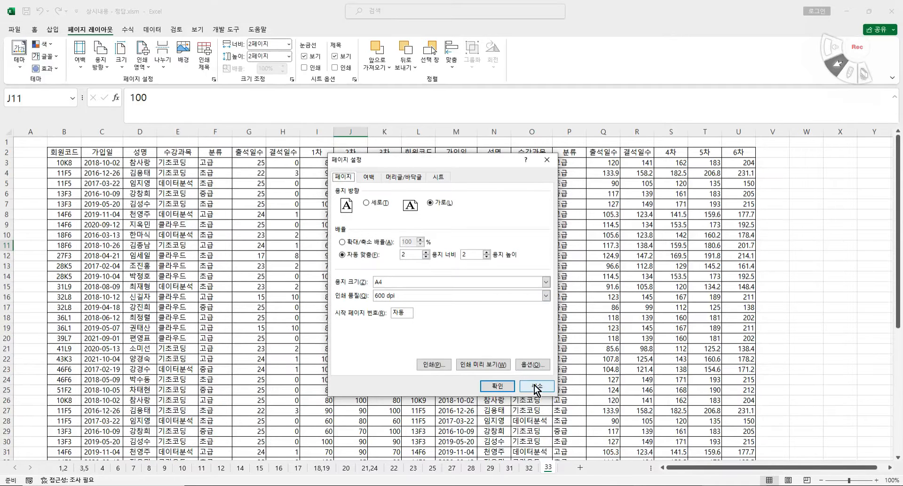
click(503, 390)
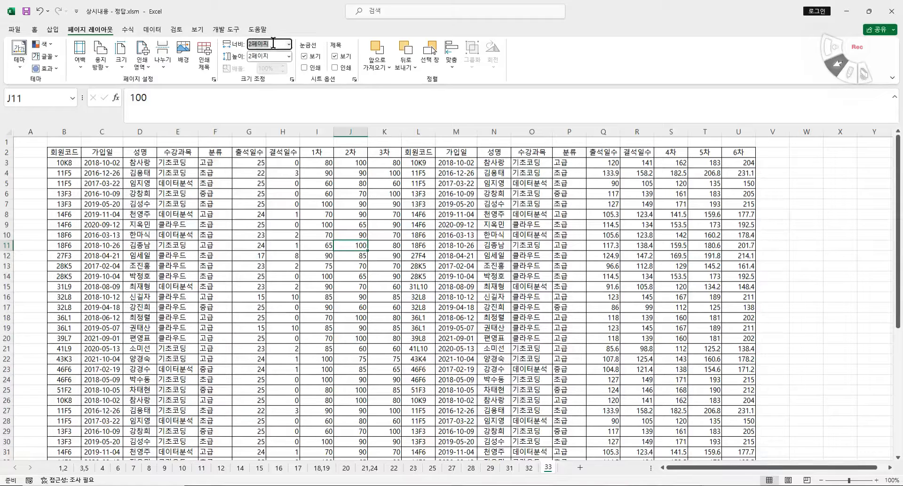
text(3)
key(Escape)
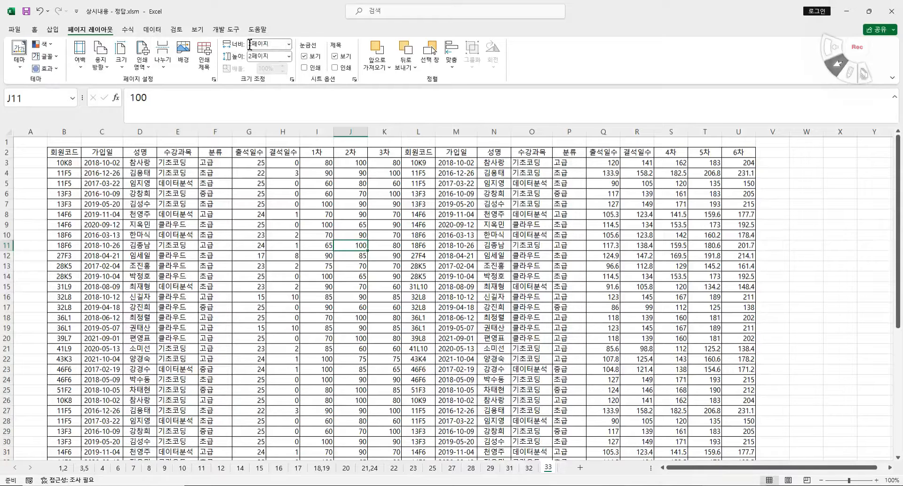
click(289, 46)
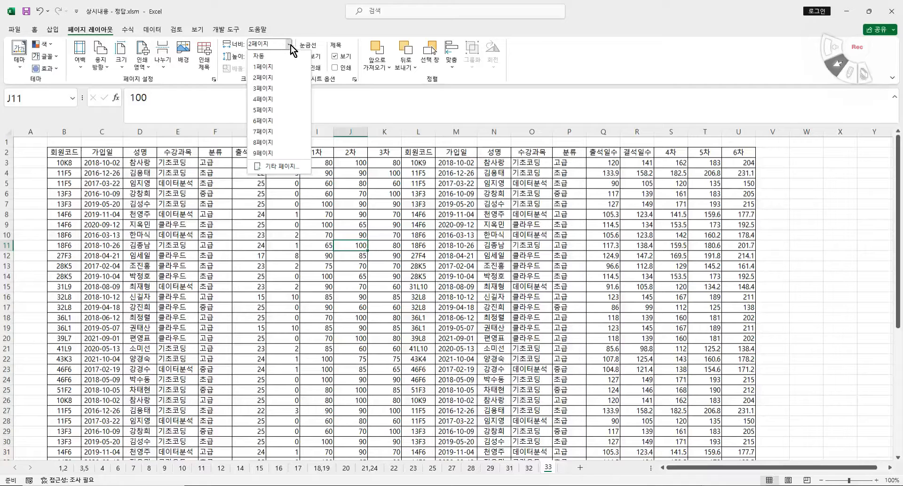
click(288, 46)
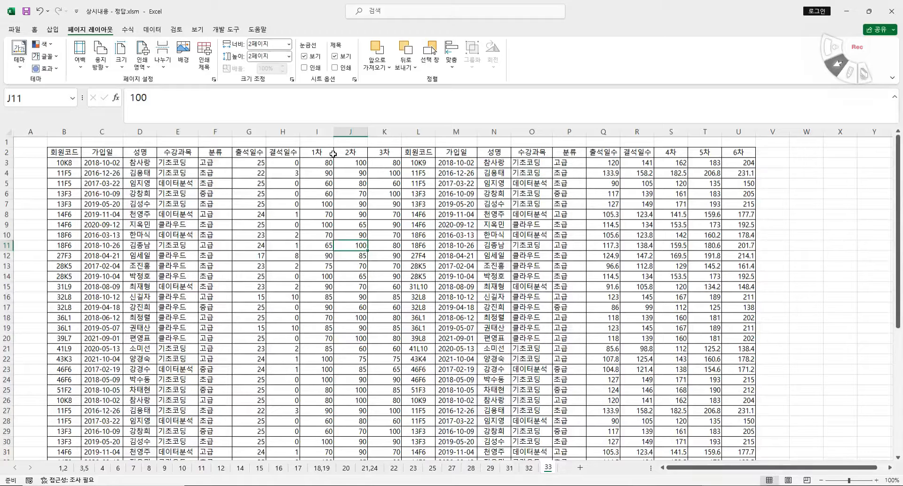
Examine the margin values in the page setup and the available margin presets.
click(214, 79)
click(373, 177)
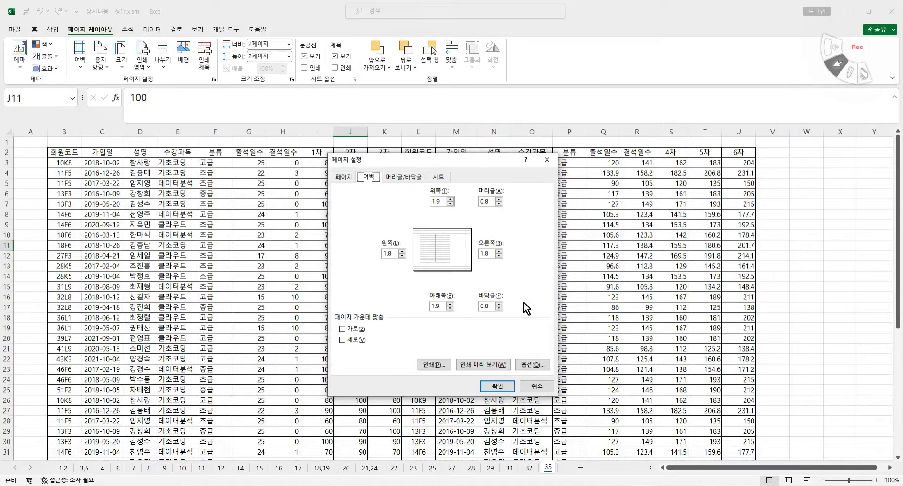
click(537, 387)
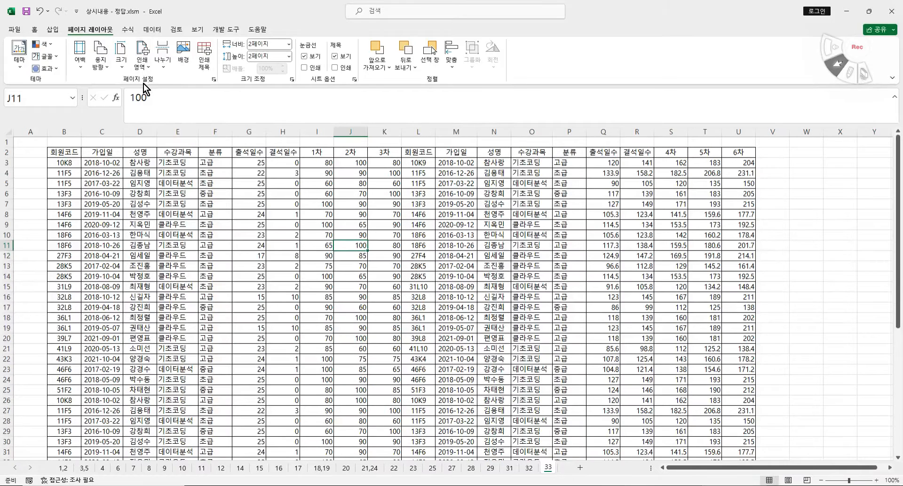
click(80, 67)
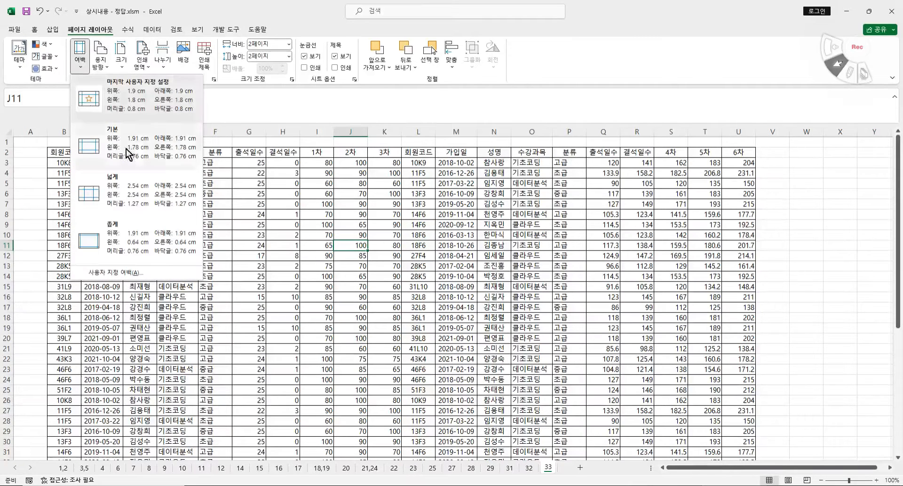